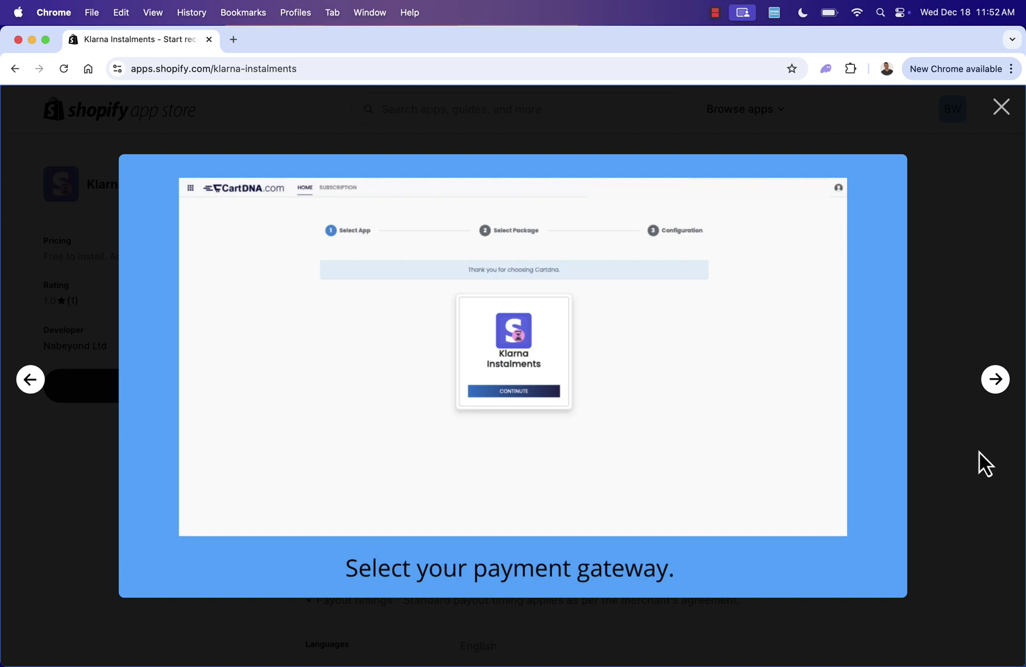
- Look through the Klarna Instalments screenshot gallery up to the available payment types and close it
click(992, 384)
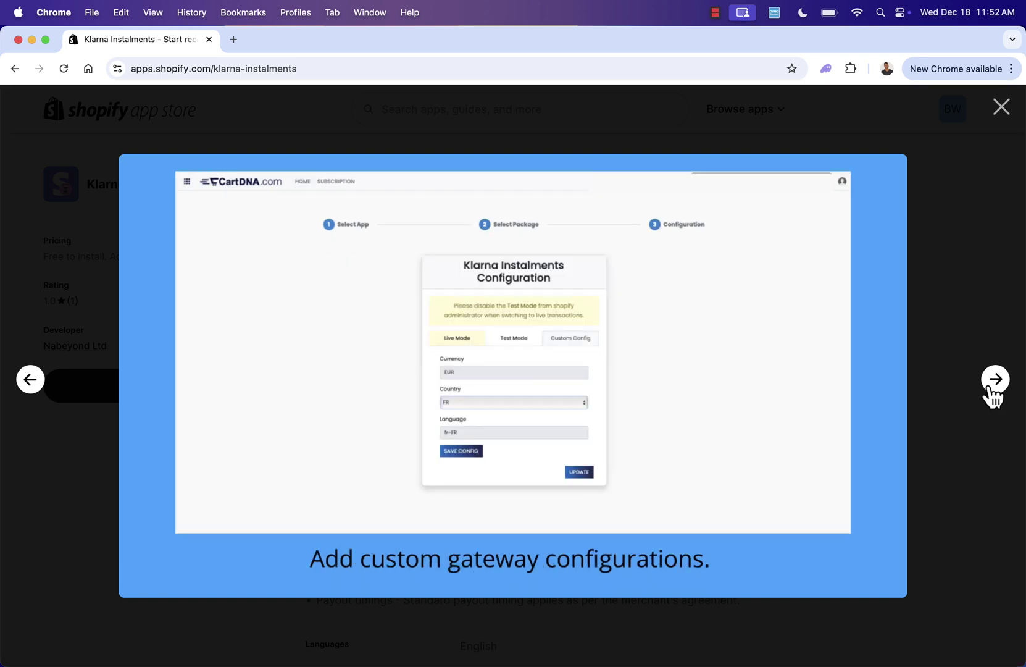
click(992, 384)
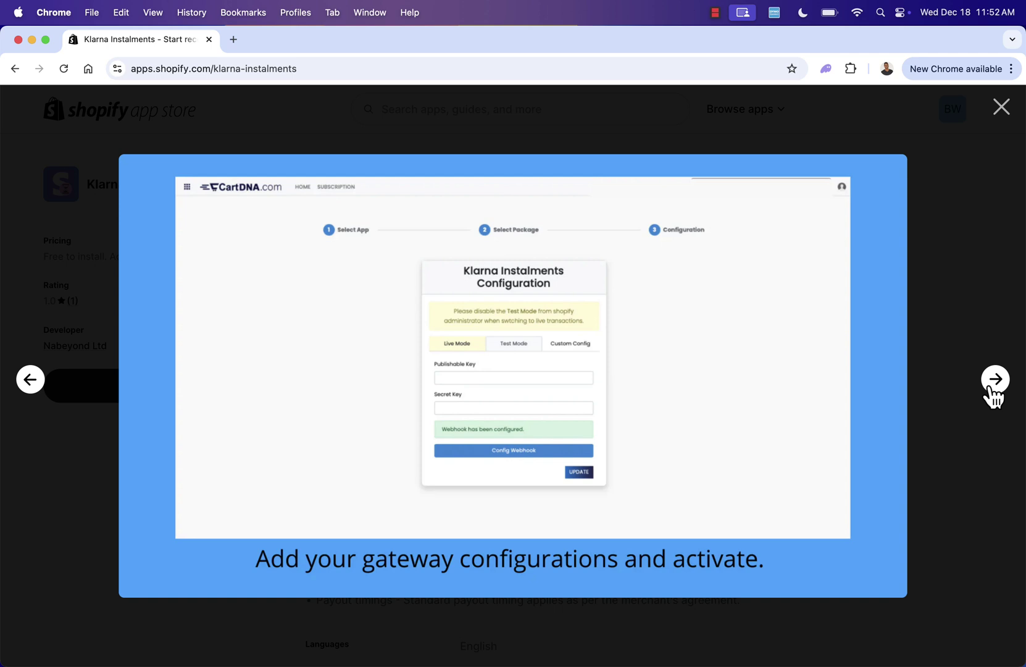
click(992, 384)
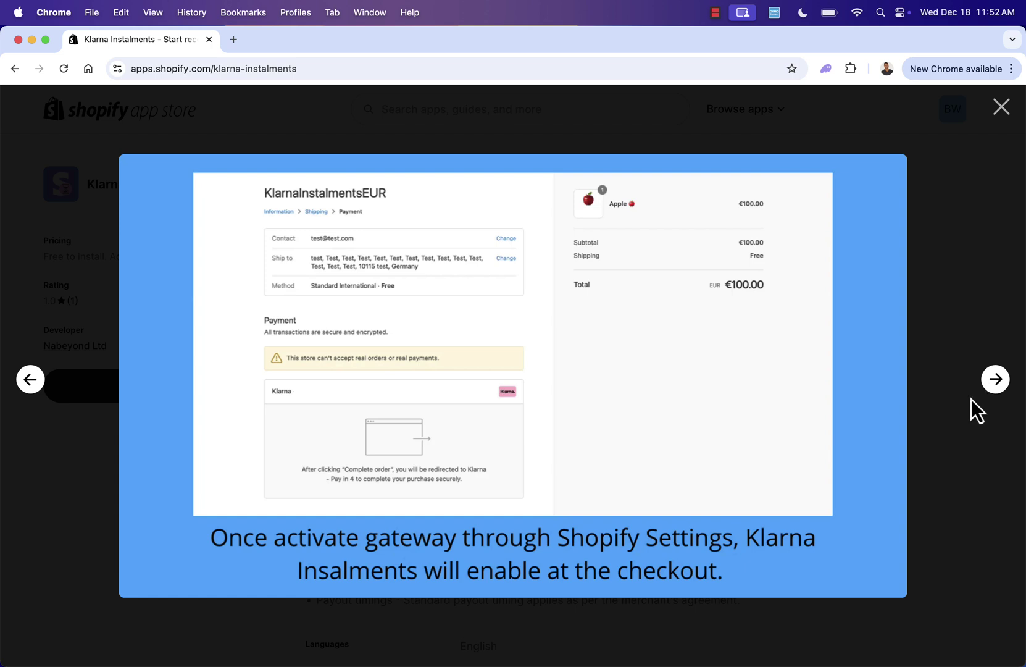
click(988, 386)
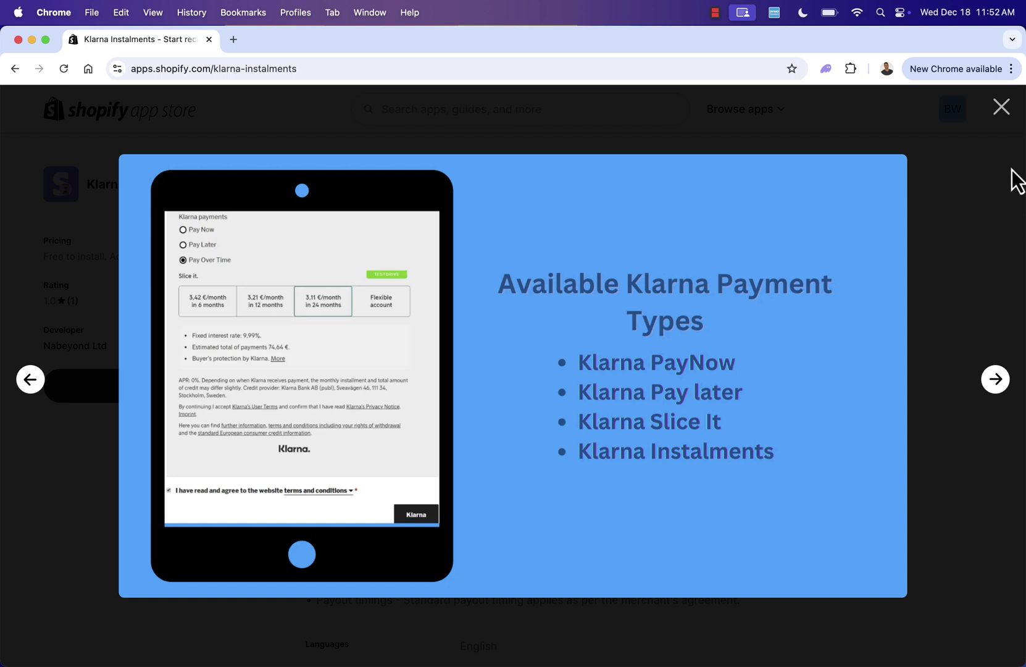
click(1005, 115)
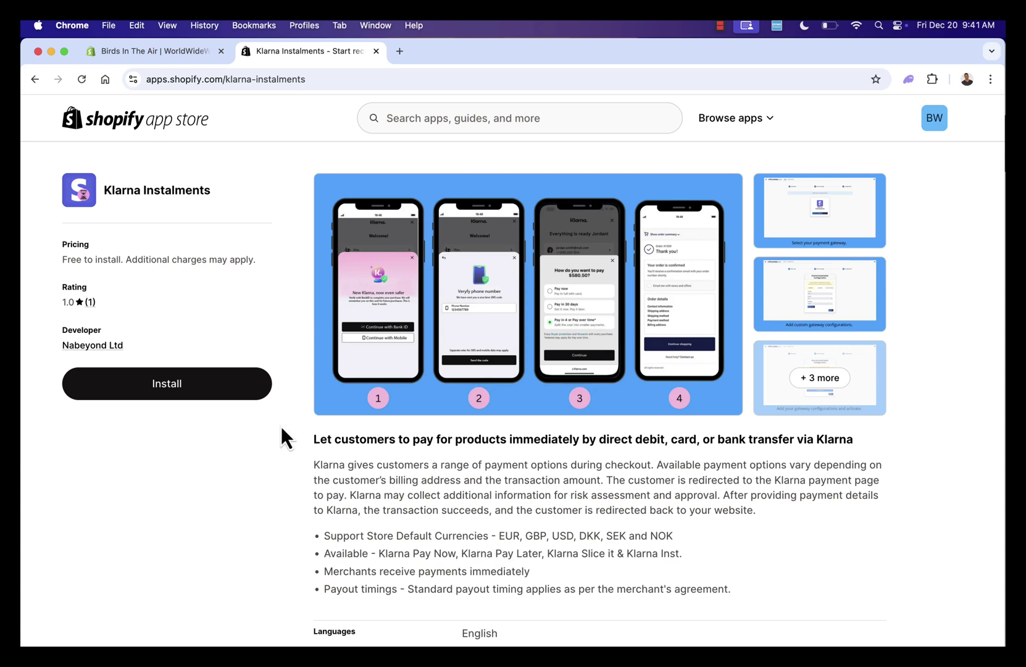
- Install the Klarna Instalments app and proceed with Klarna Payment Intent and the free-to-install package to its configuration
click(179, 402)
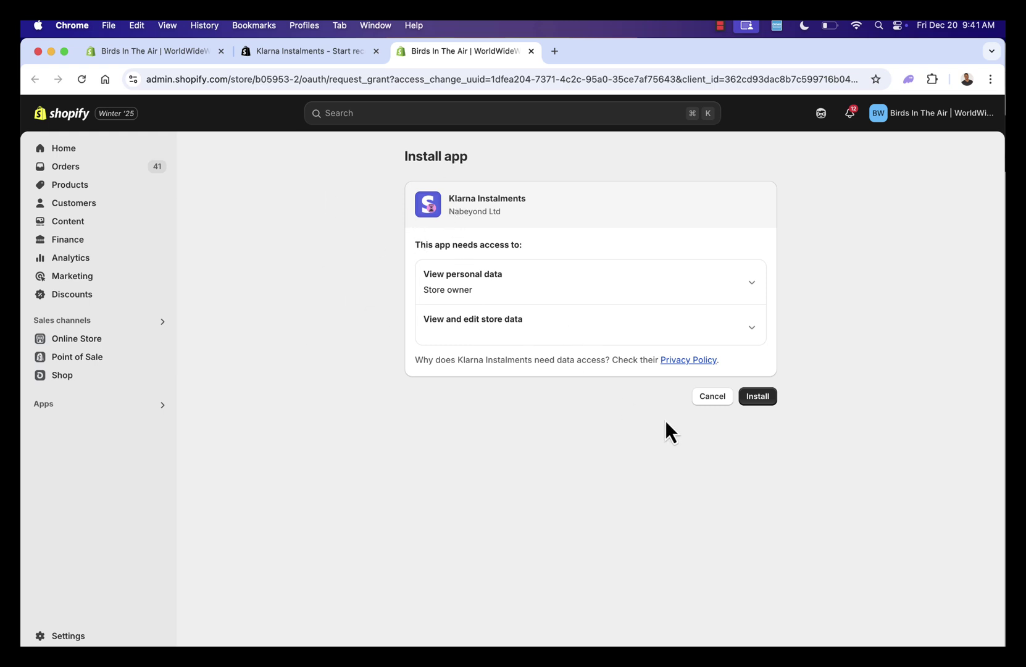
click(759, 402)
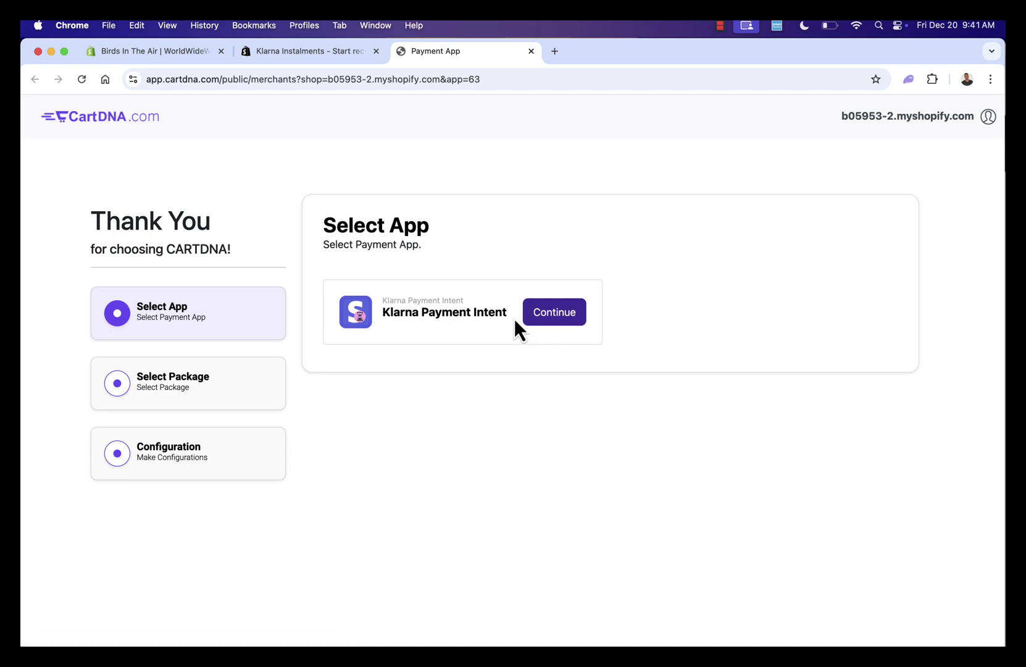
click(551, 313)
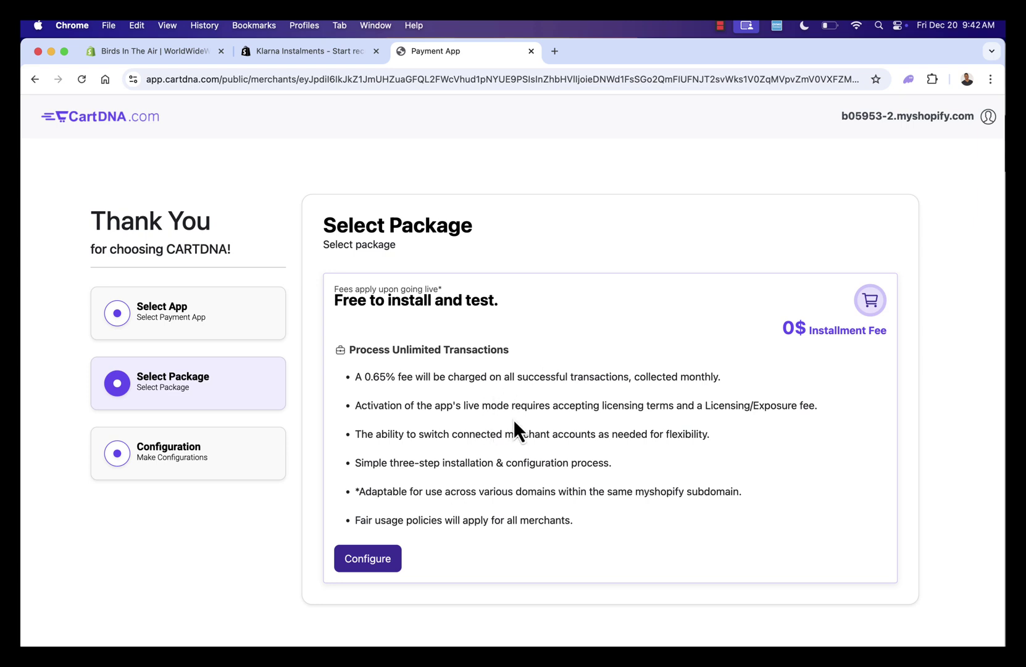
click(381, 565)
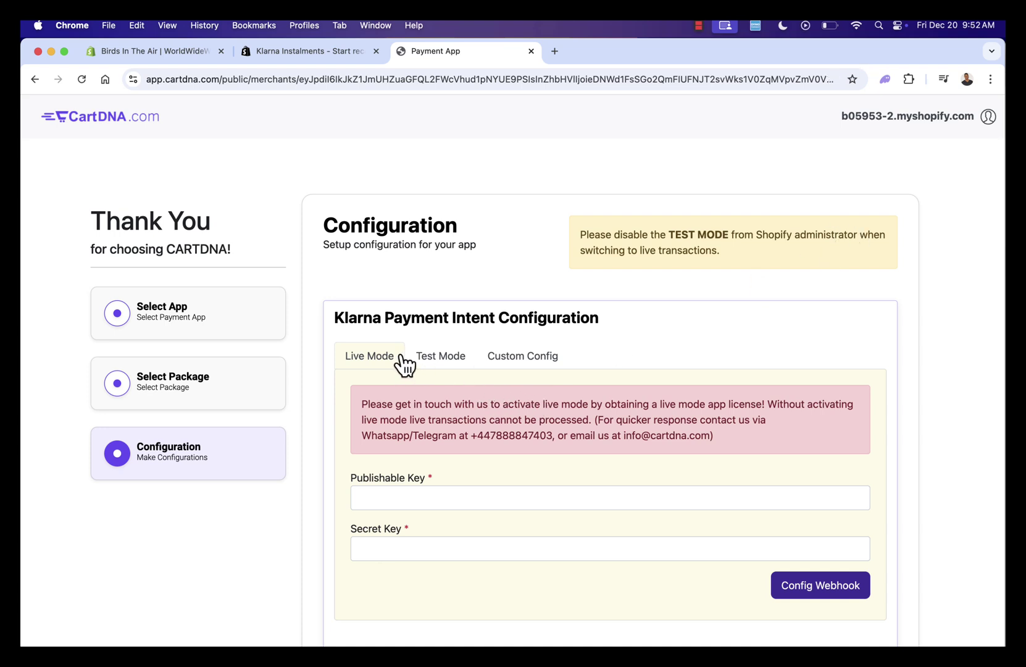
- Review the Test Mode and Custom Config settings of Klarna Payment Intent and return to Live Mode
click(450, 366)
click(521, 369)
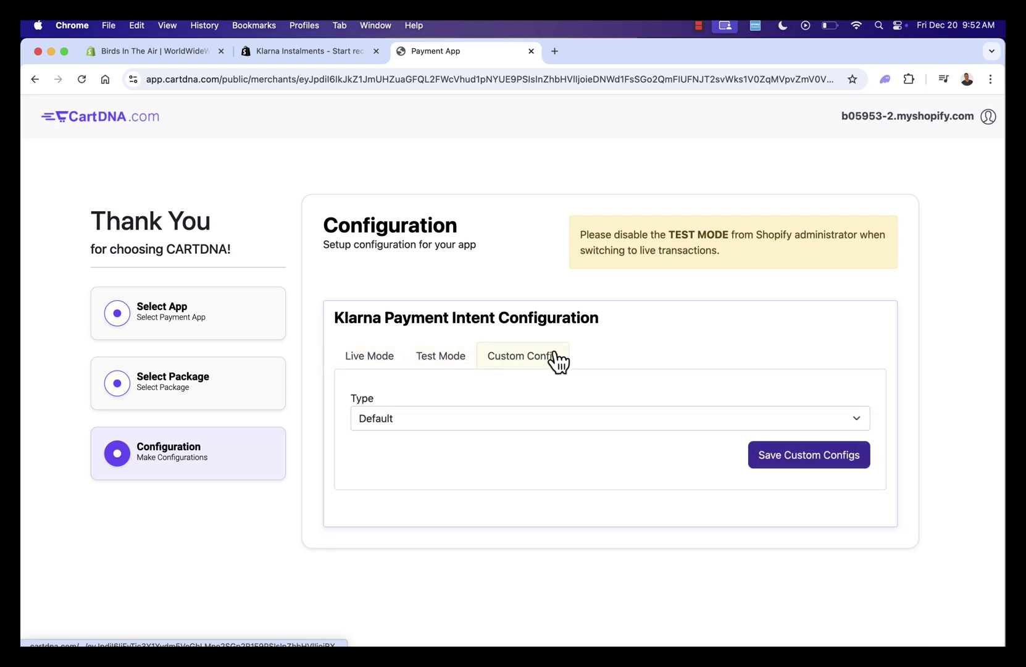
click(367, 364)
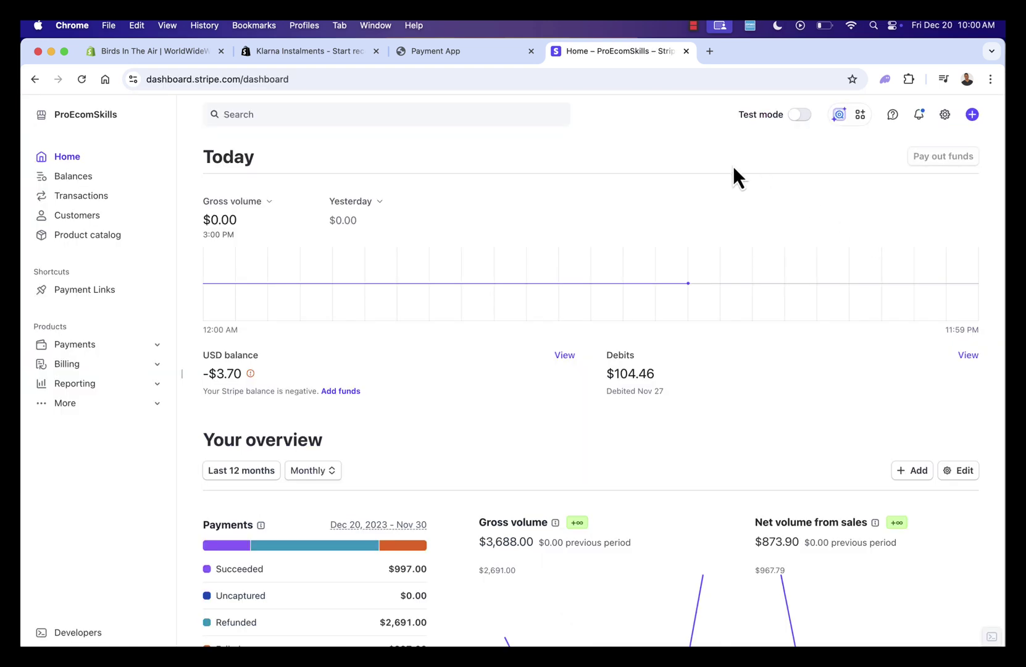
- Open the payment methods page within the Payments settings of the Stripe account
click(951, 117)
click(899, 142)
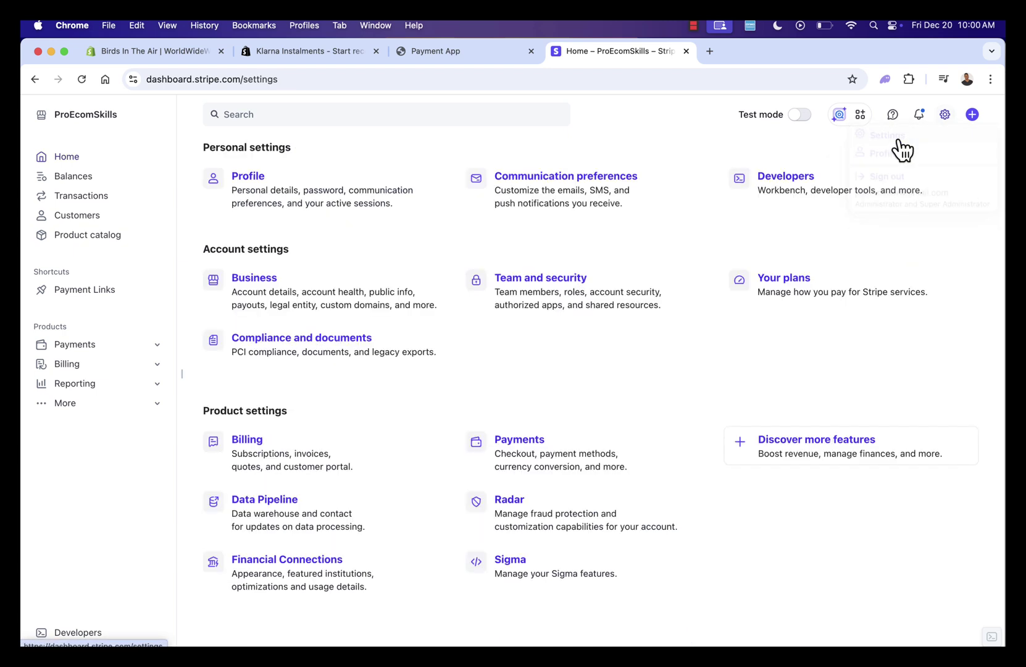
click(530, 454)
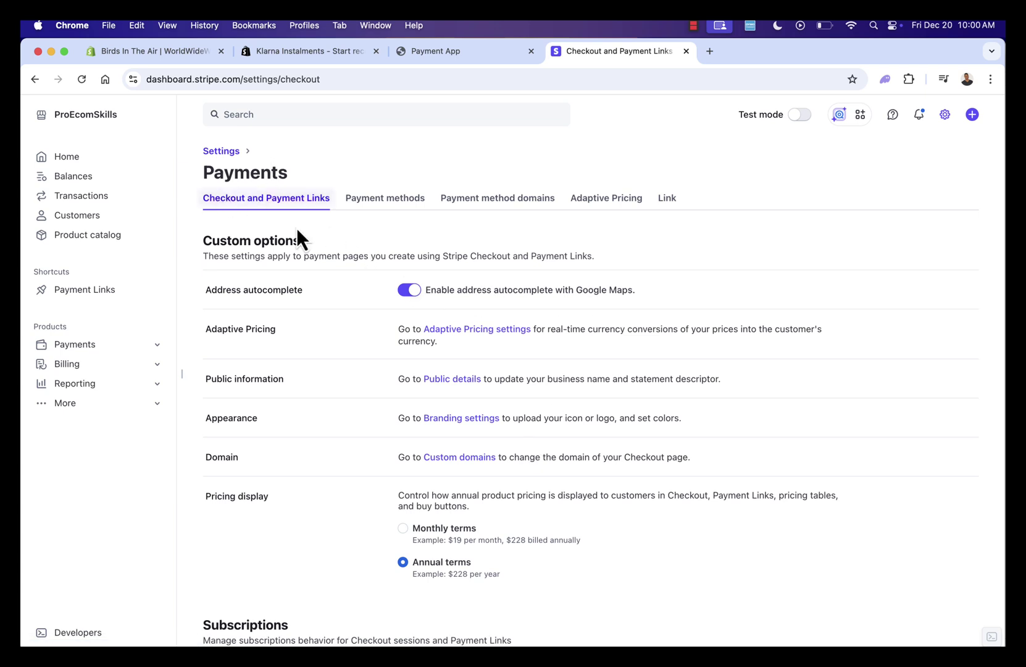
click(399, 213)
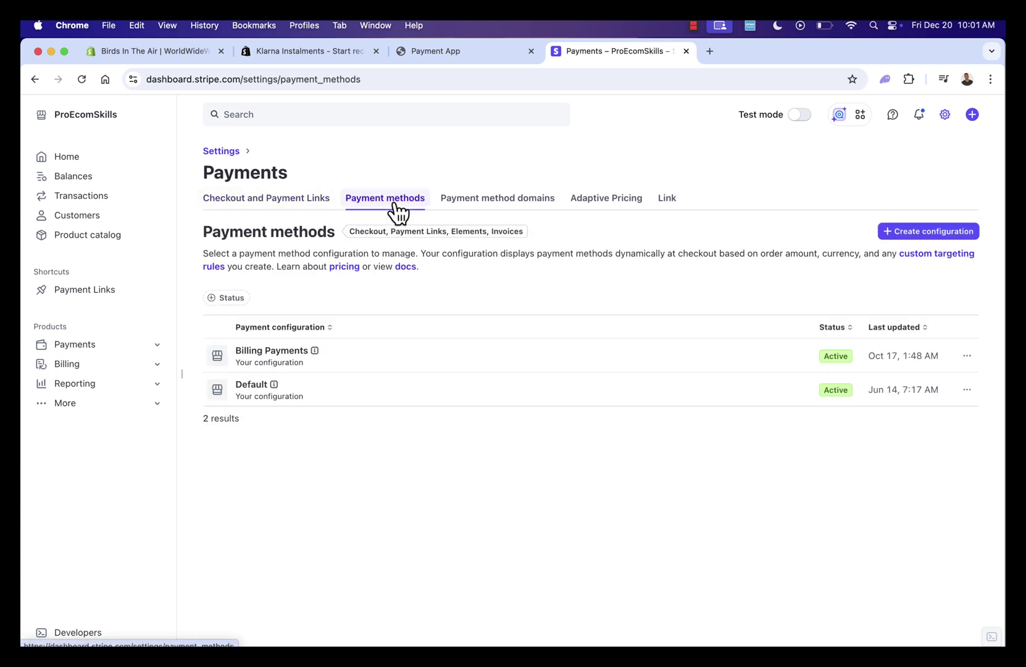
- Open the Default payment configuration and expand Klarna under Buy now, pay later to check its status and details
click(388, 395)
scroll(388, 394, down, 1)
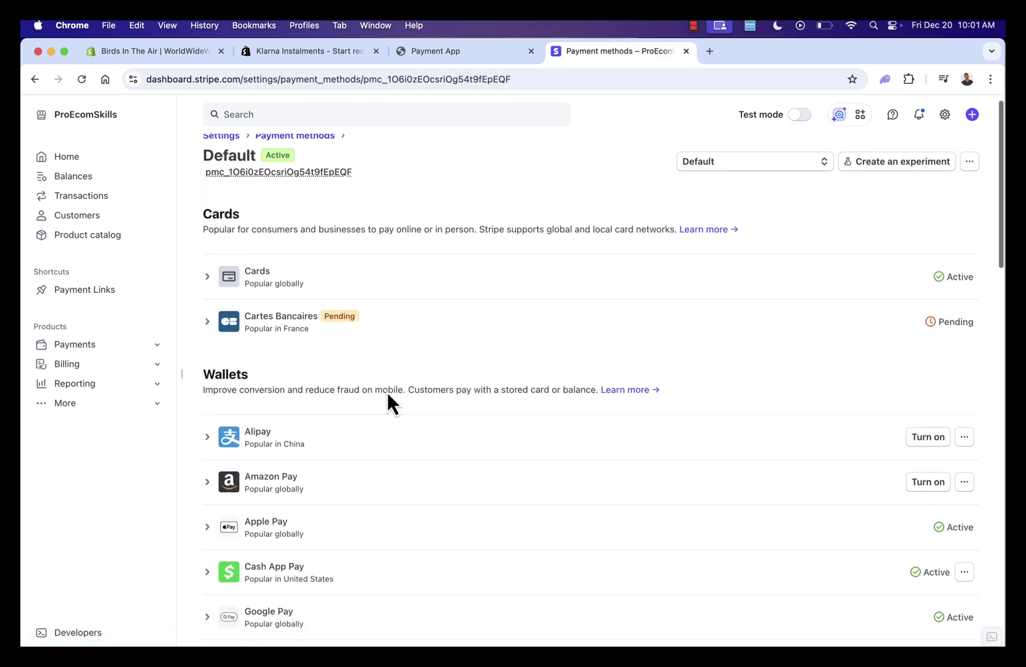
scroll(387, 395, down, 10)
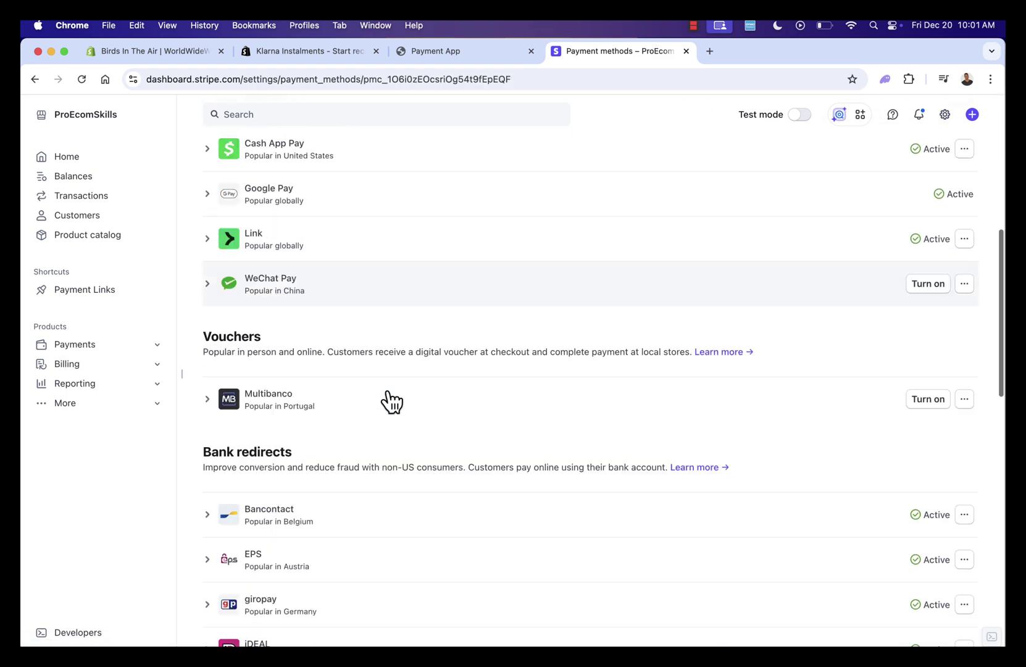
scroll(392, 402, down, 13)
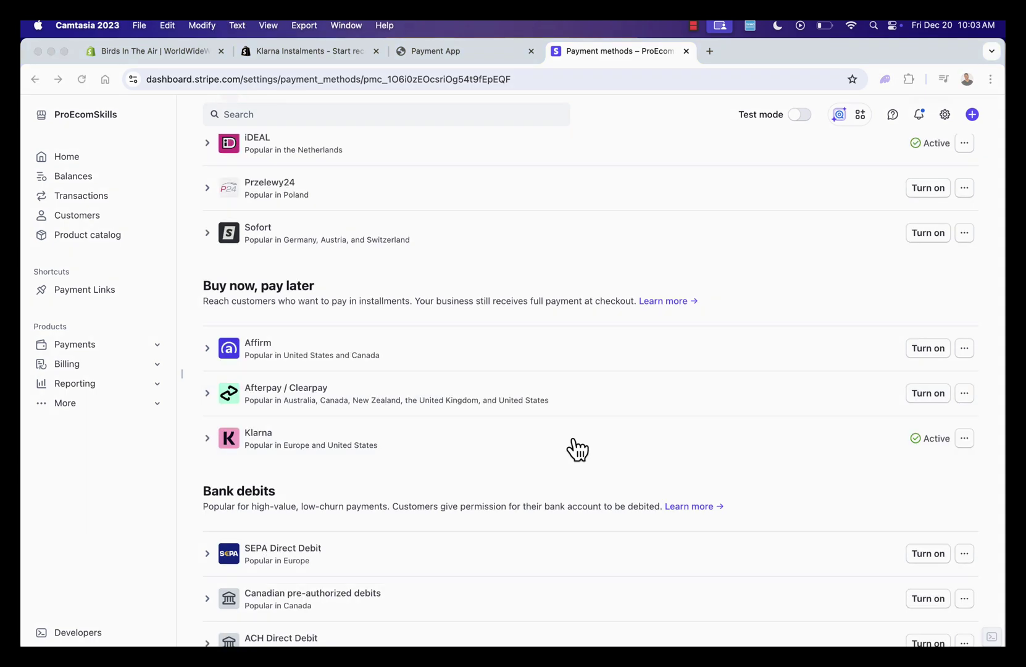
click(576, 448)
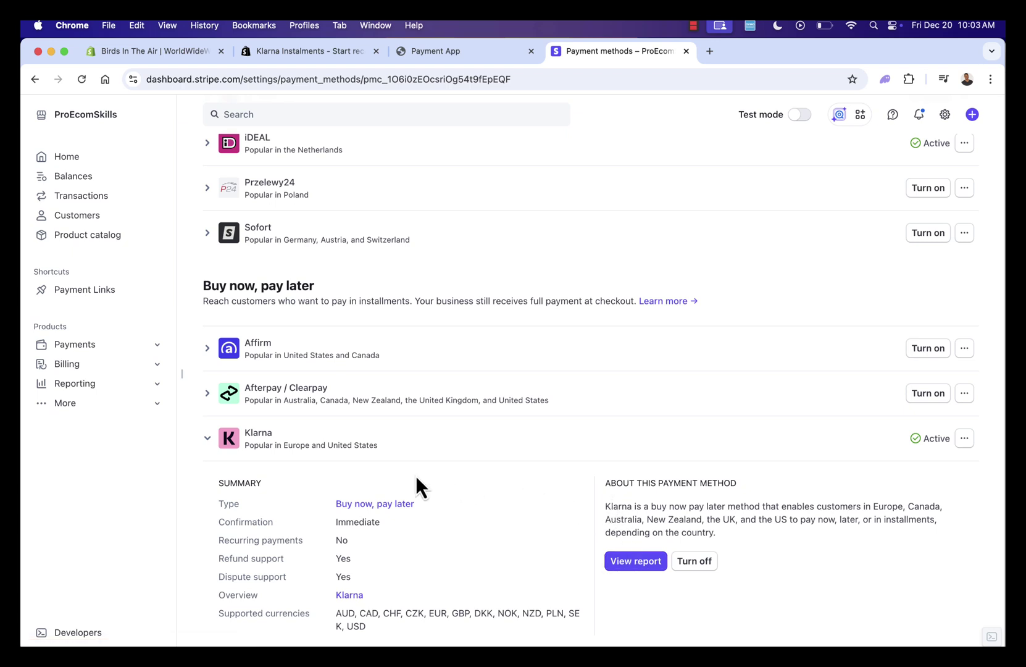
- Open the developer API keys page in Stripe and view the matching Live Mode key fields in the CartDNA configuration
click(99, 634)
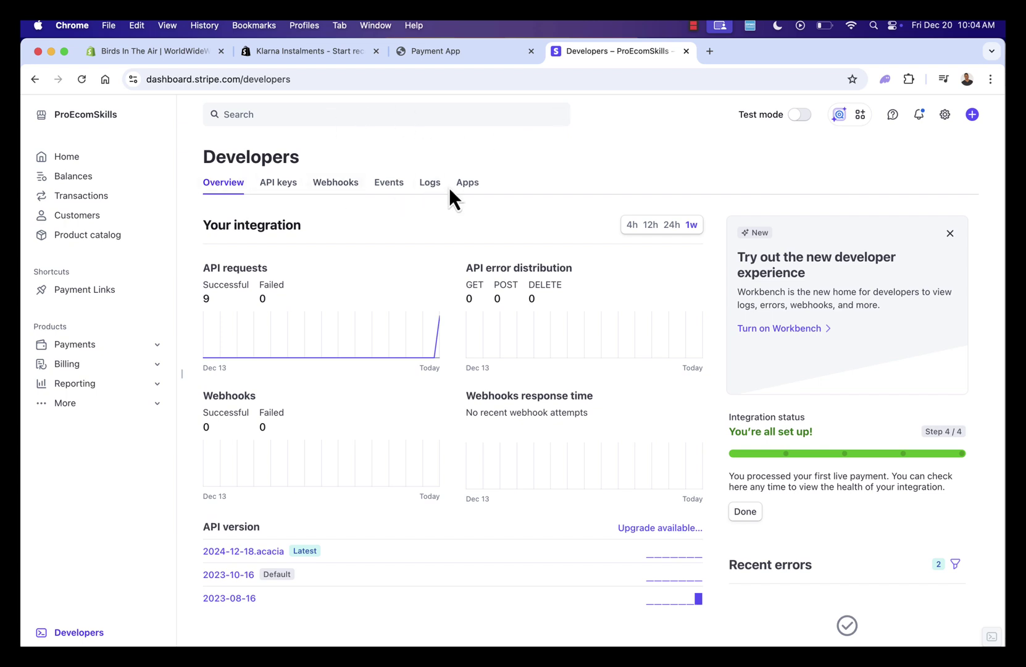
click(278, 184)
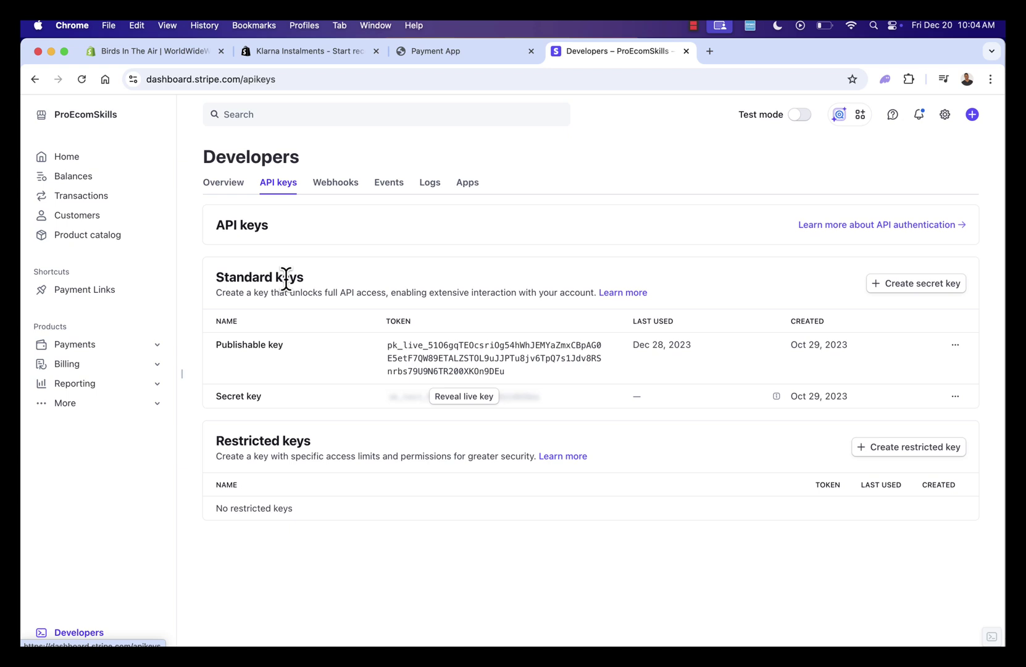
click(334, 60)
click(419, 60)
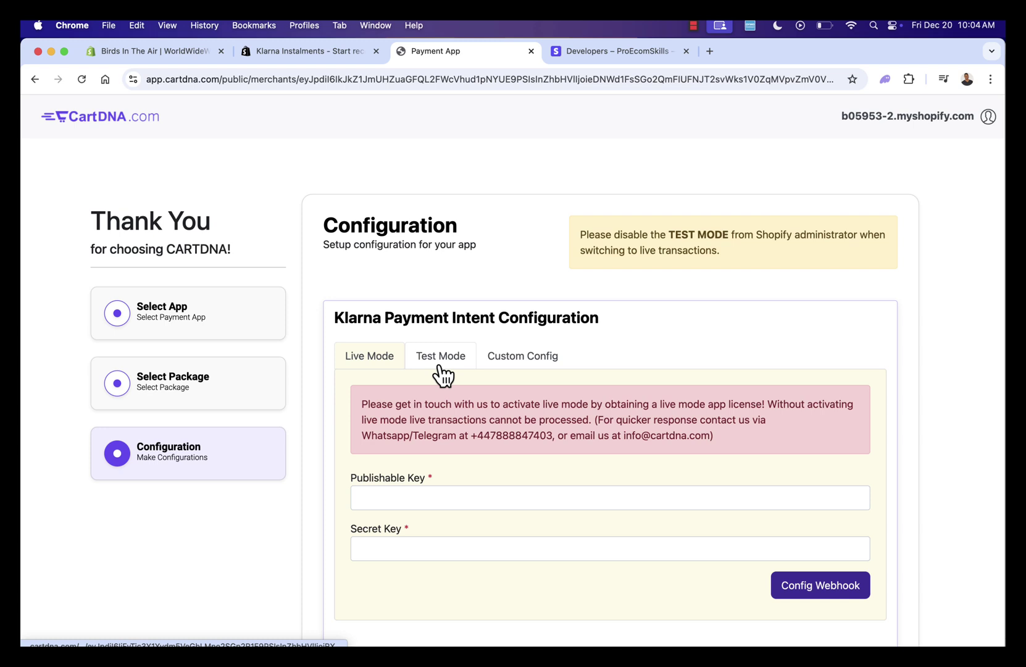
scroll(442, 373, down, 2)
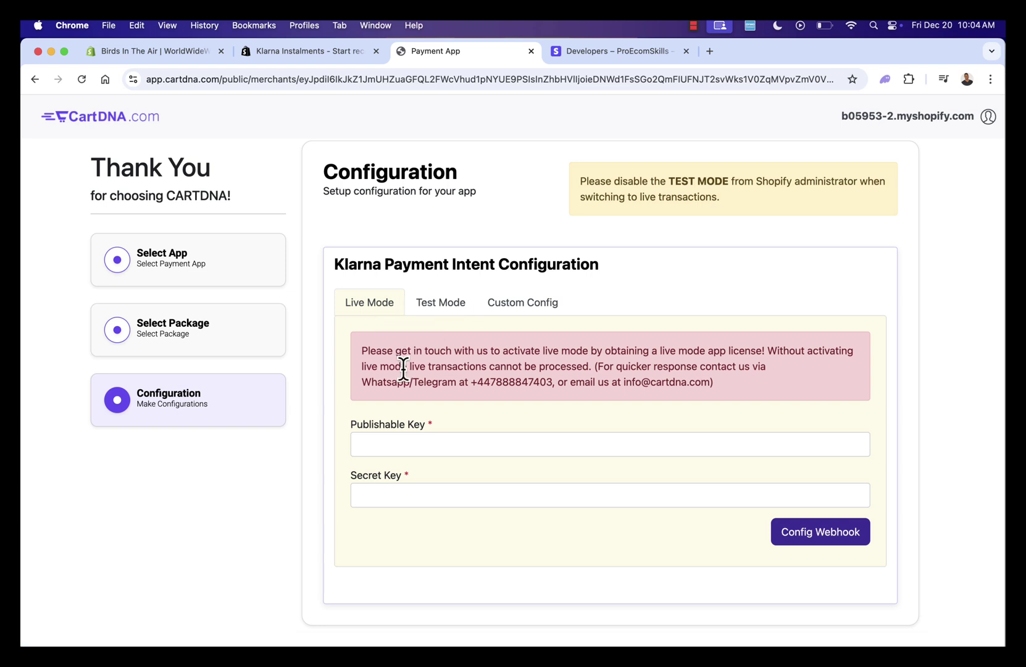
- Return to Stripe's API keys and switch between test and live mode to view both key sets, ending in test mode
click(580, 60)
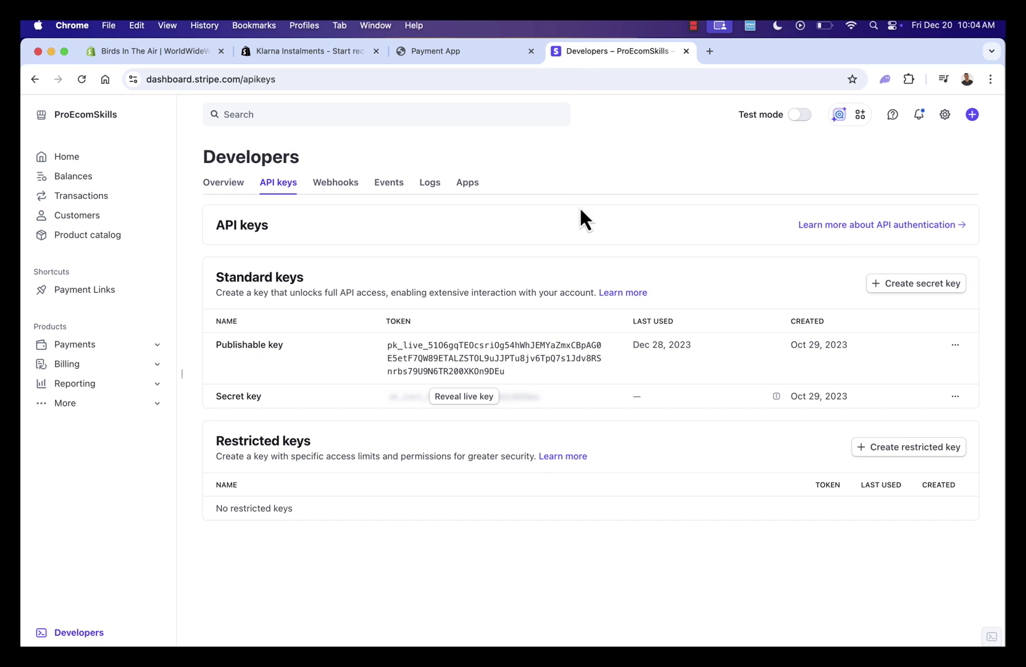
mouse_move(803, 119)
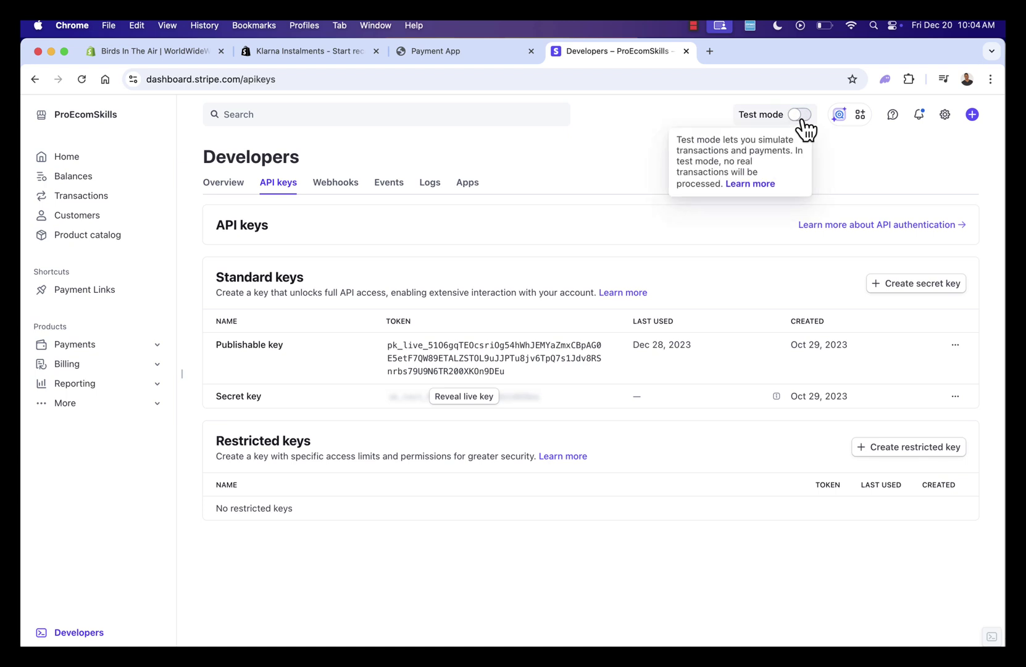
click(801, 116)
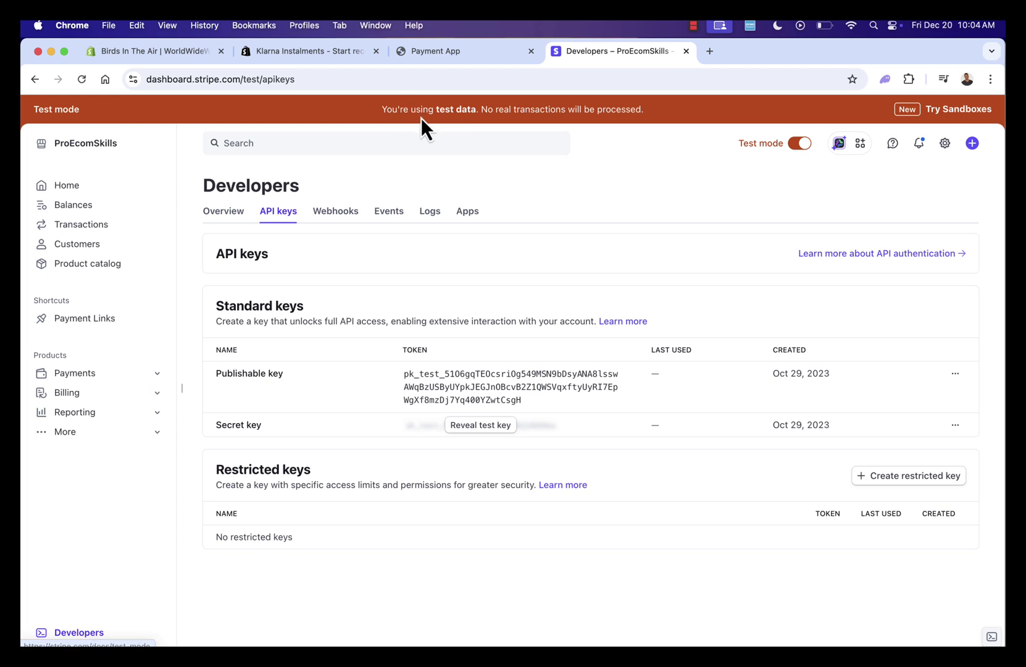
click(800, 143)
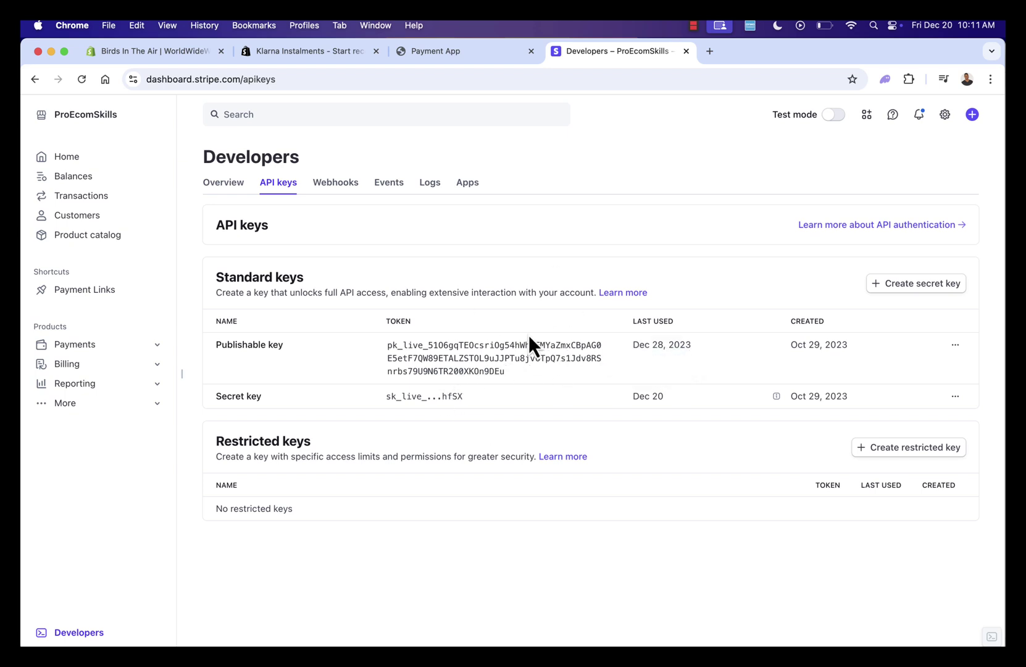
click(833, 114)
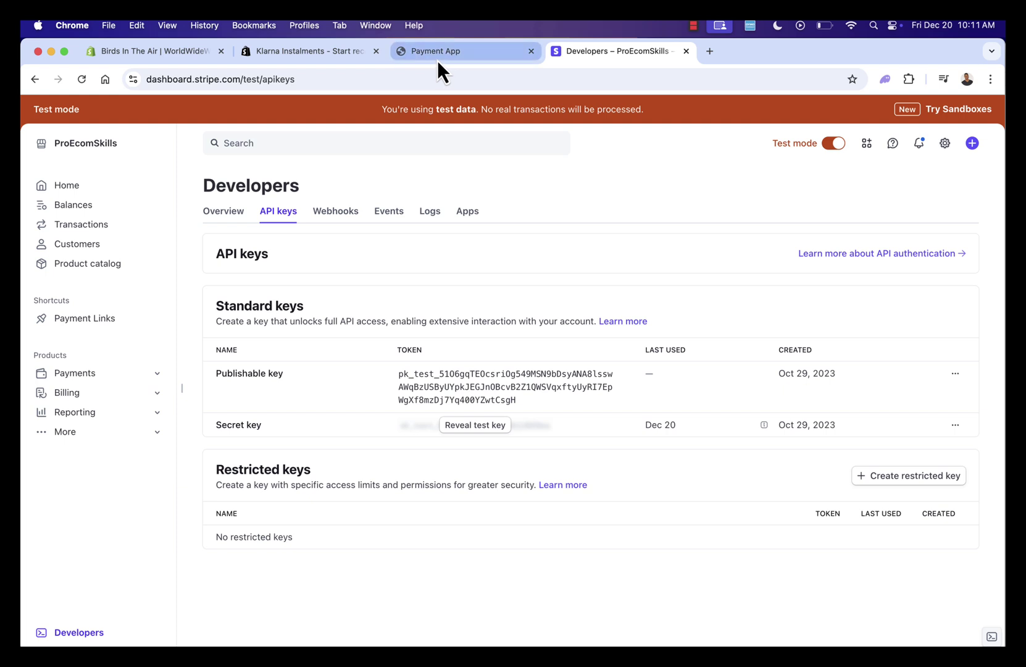
- Switch to the CartDNA configuration and configure the webhooks for both Live Mode and Test Mode
click(456, 61)
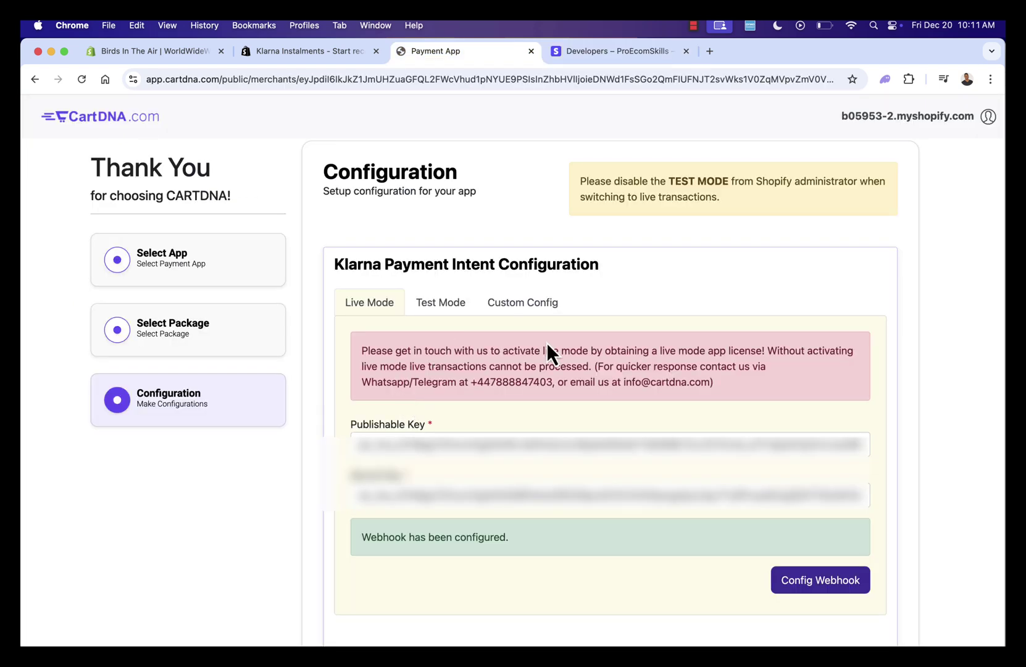
click(818, 589)
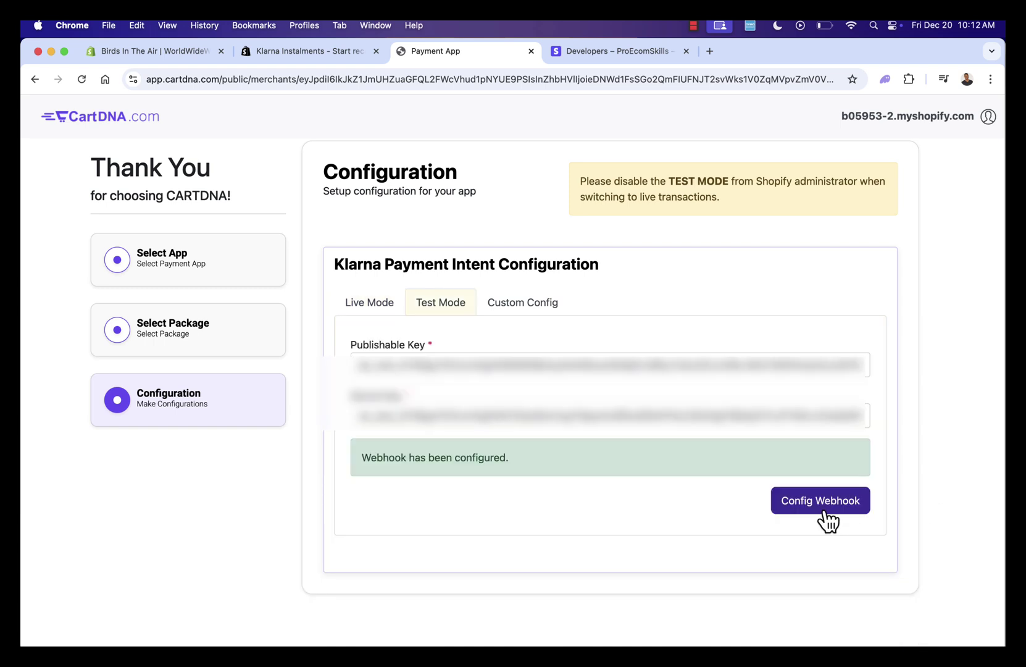
click(824, 512)
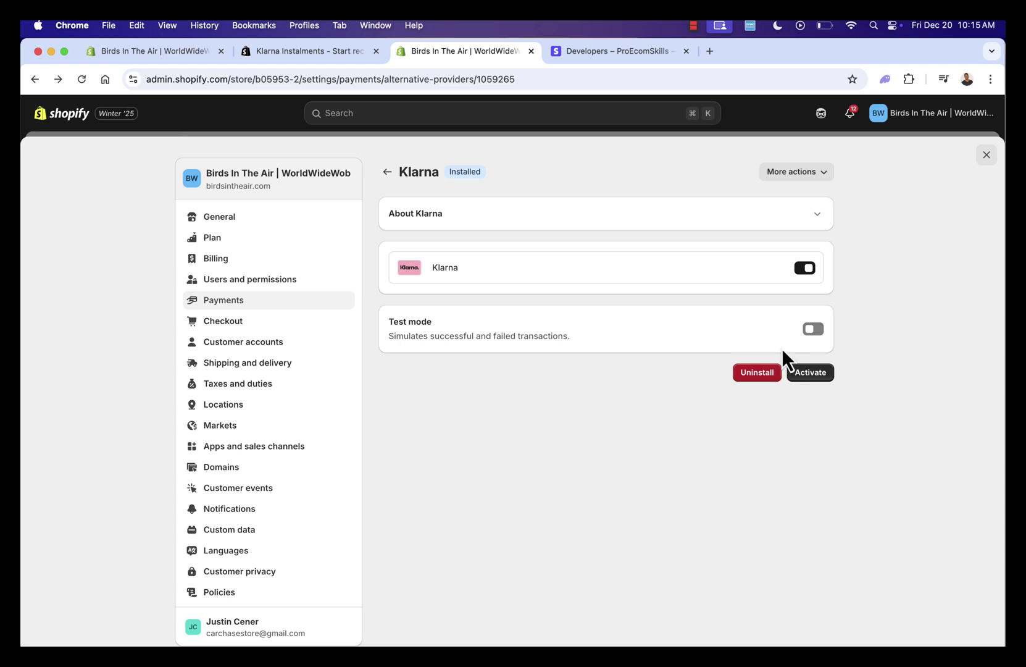
- Turn on test mode for Klarna in the store's payment settings, read its notice, and turn it off again
click(812, 331)
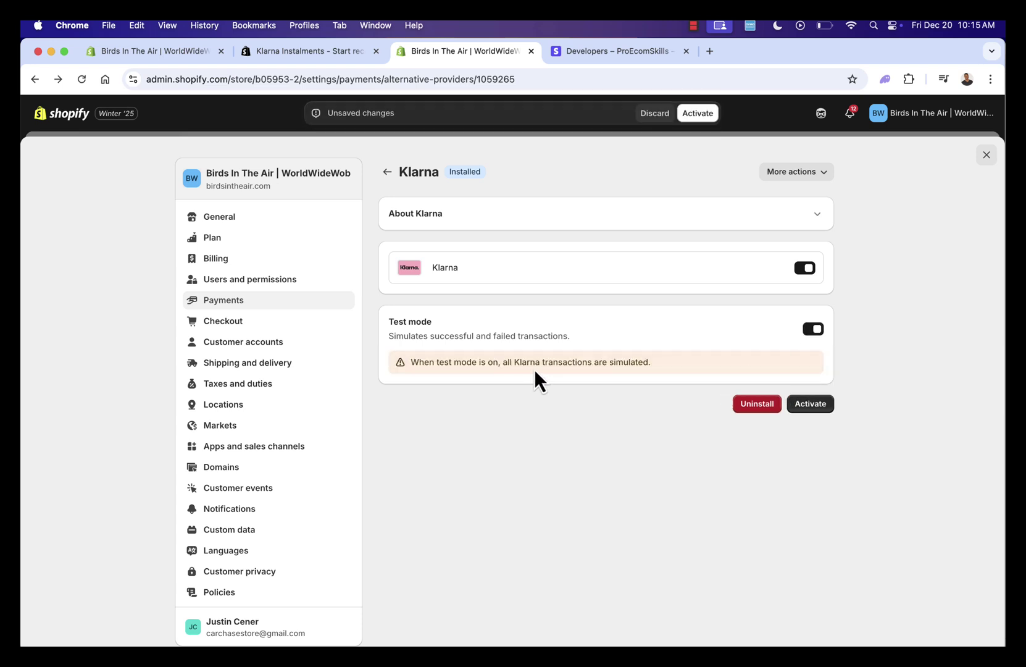
drag(535, 369, 669, 364)
click(670, 364)
click(812, 330)
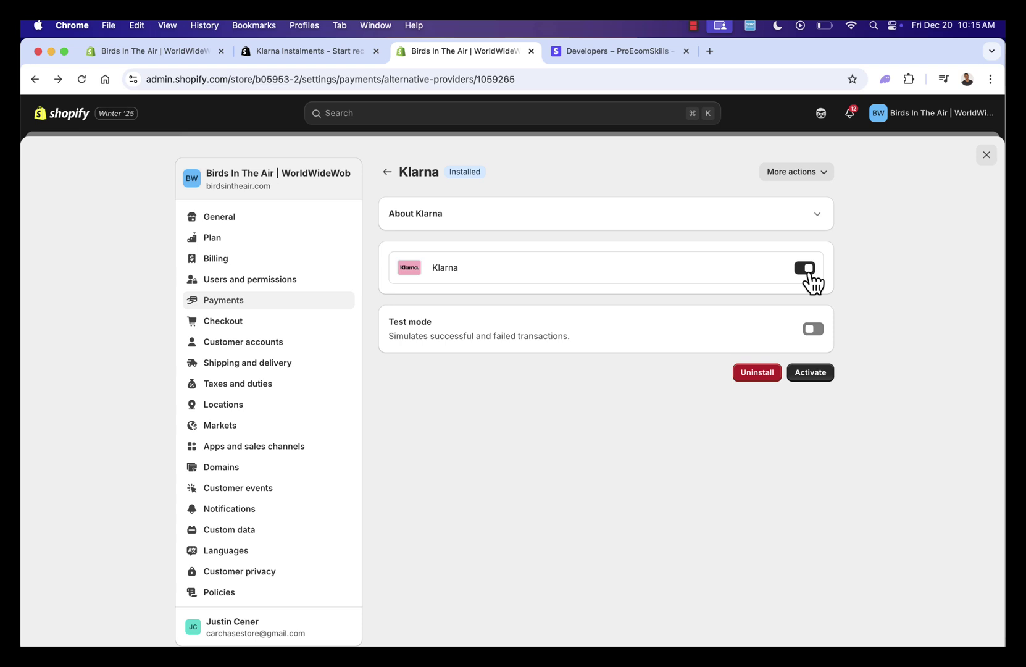
- Activate Klarna as a payment provider for the store
click(818, 377)
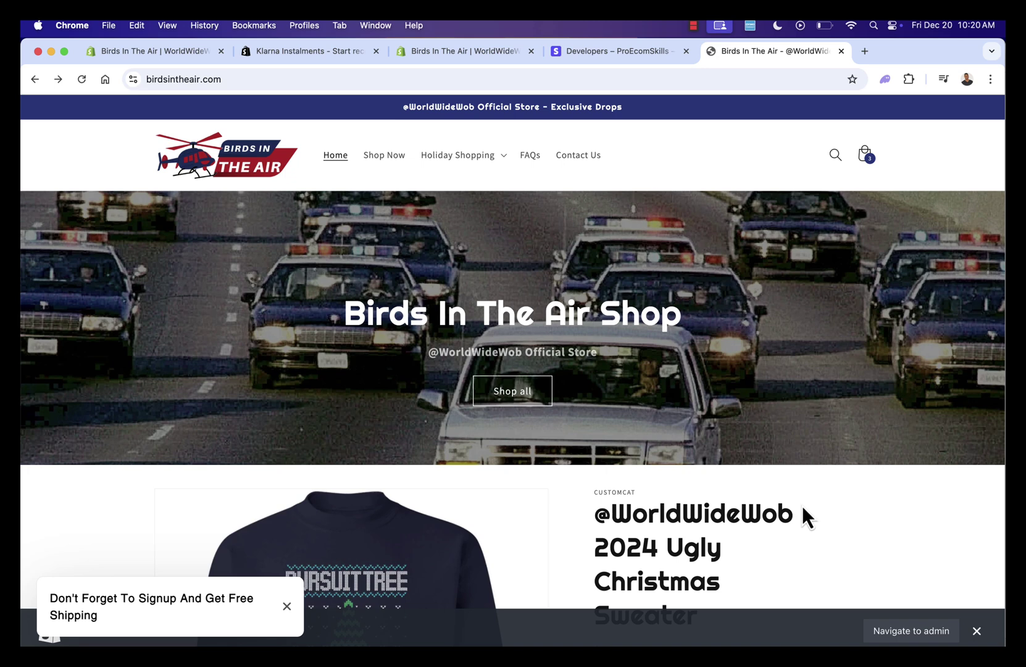
scroll(803, 510, down, 5)
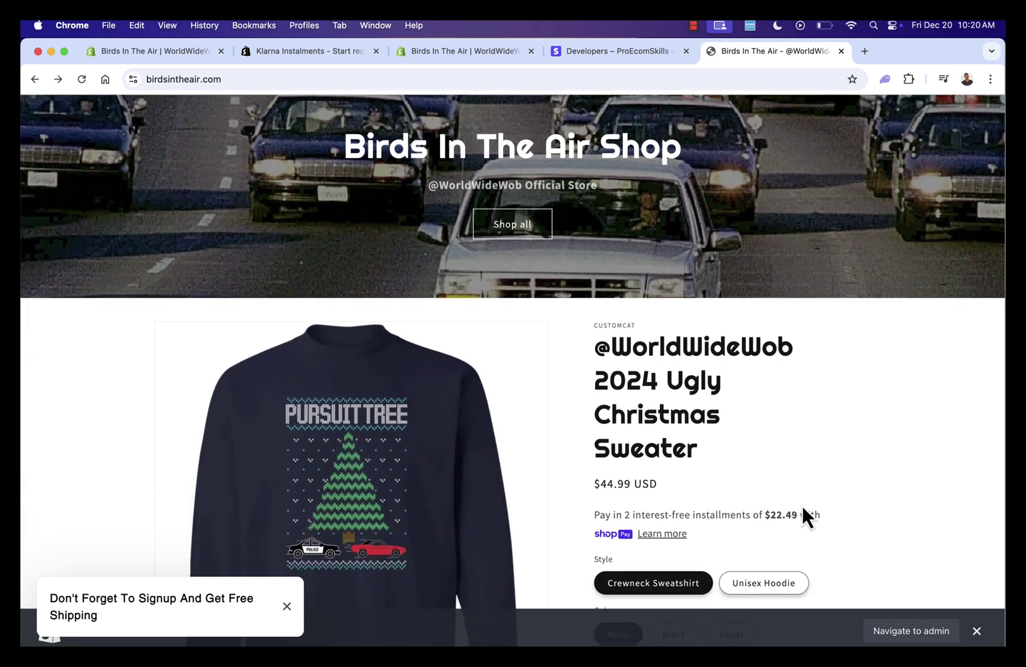
scroll(803, 516, up, 5)
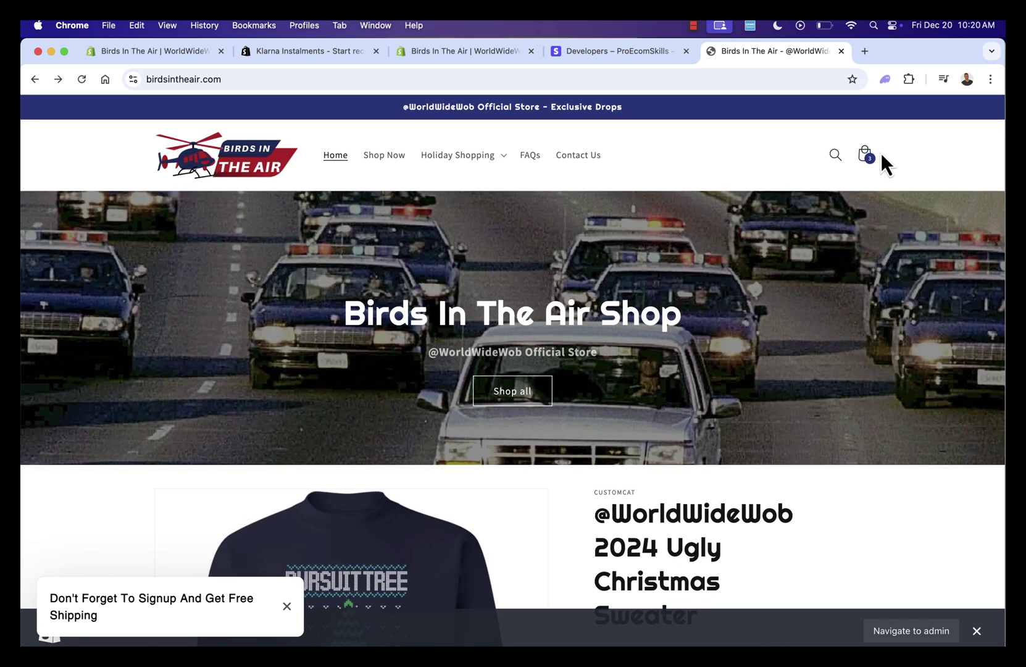
- Open the storefront's shopping cart and proceed to checkout with the items in it
click(865, 156)
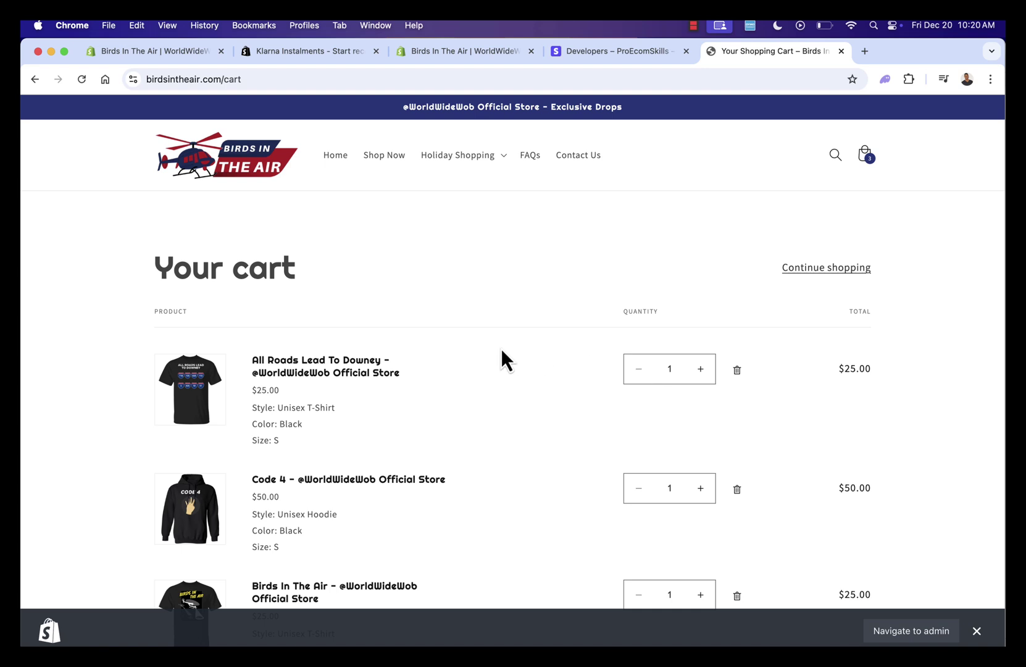
scroll(525, 272, down, 8)
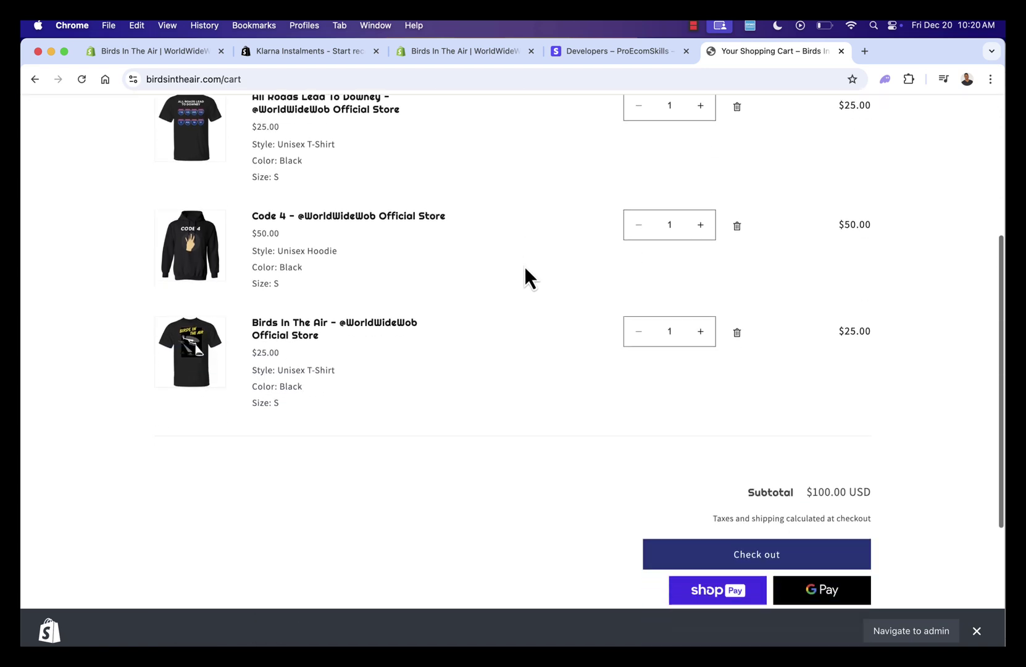
click(786, 540)
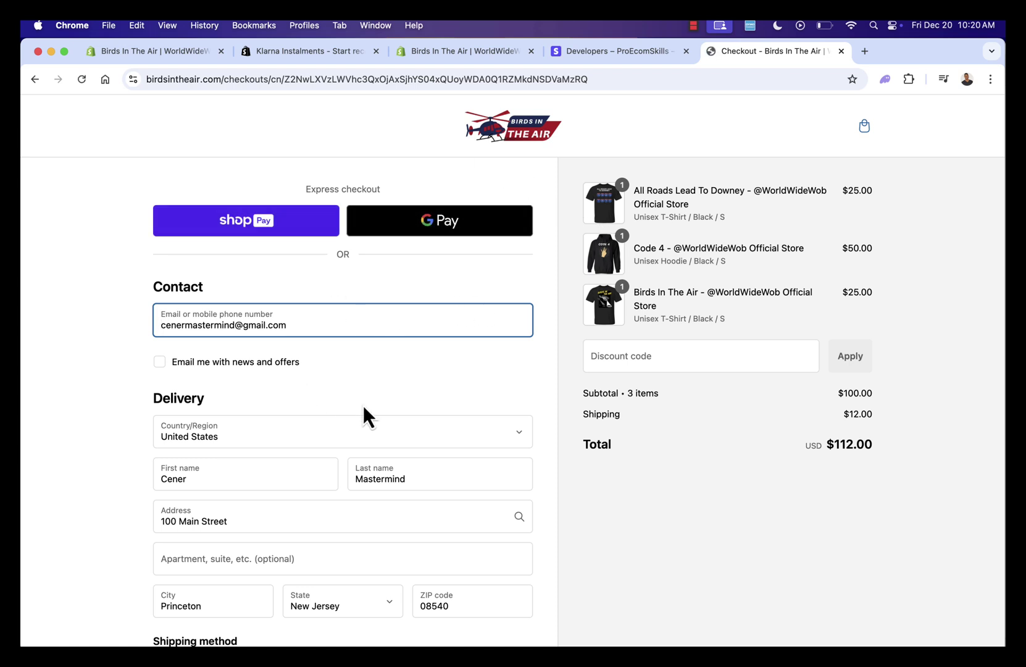
- Check the checkout's payment methods by selecting Credit card, Shop Pay and finally Klarna - Flexible Payments
scroll(361, 412, down, 2)
scroll(381, 428, down, 7)
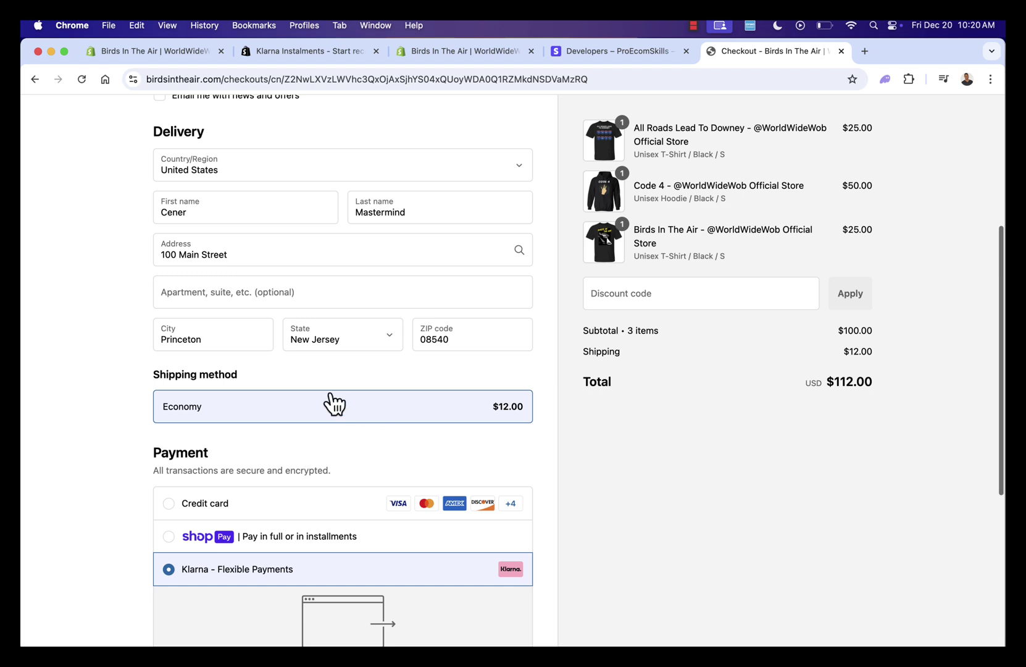
scroll(298, 403, down, 2)
click(177, 455)
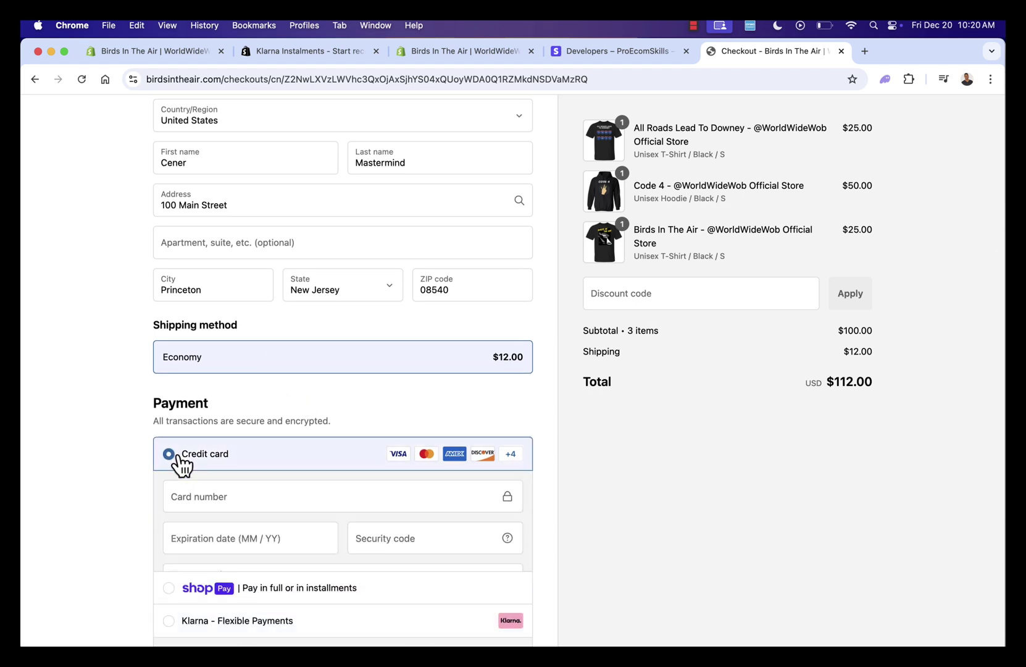
scroll(178, 499, down, 3)
click(166, 547)
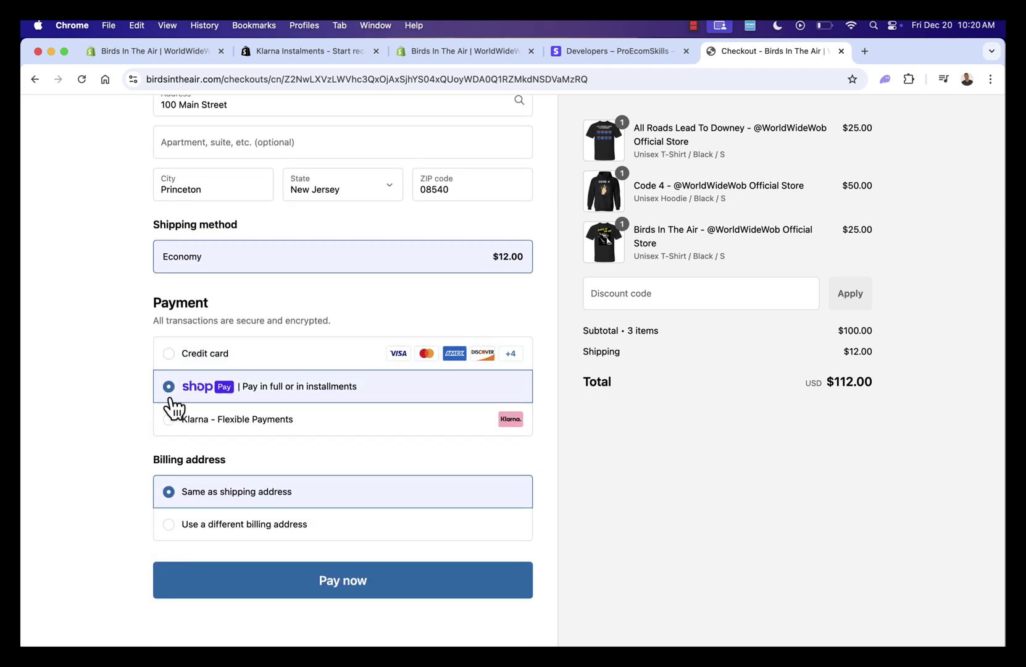
click(173, 427)
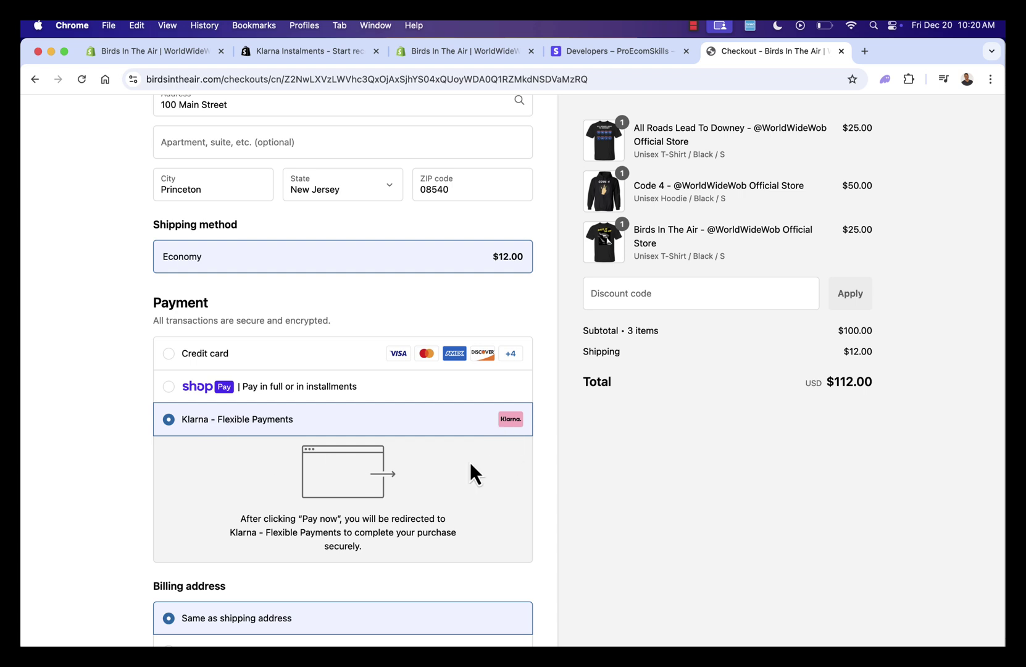
- Review the checkout page with Klarna selected, from the contact and delivery details to the payment and billing sections
scroll(431, 491, down, 3)
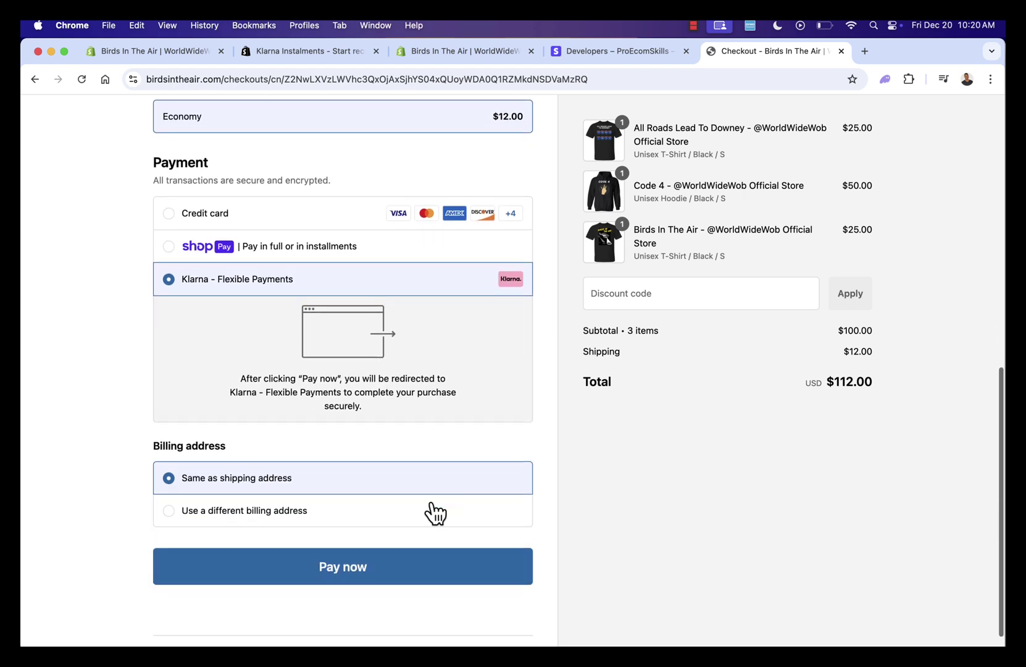
scroll(425, 398, up, 10)
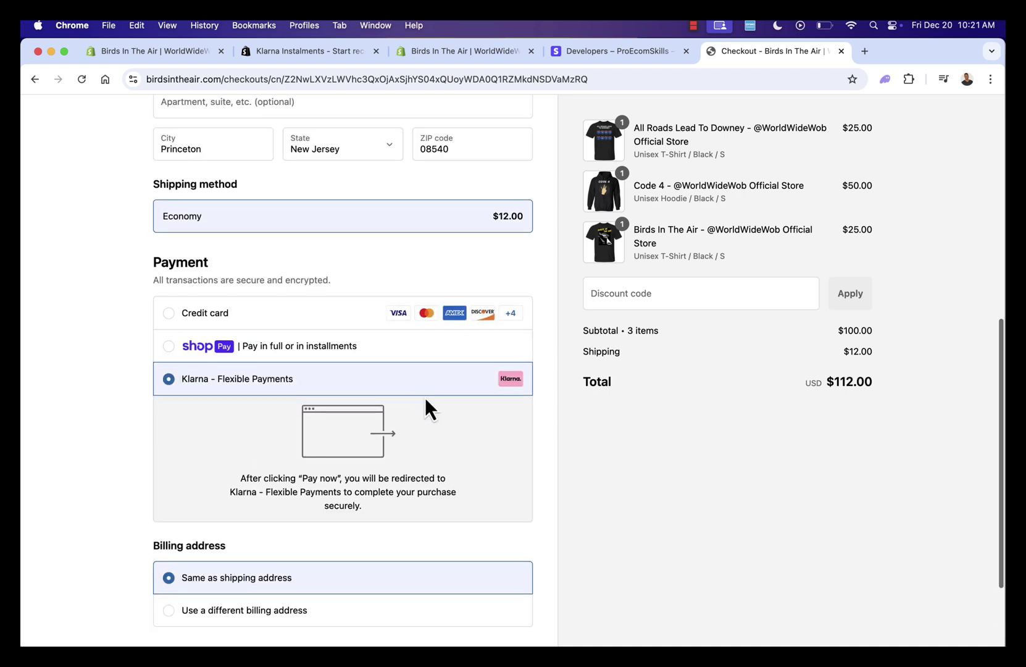
scroll(139, 456, down, 5)
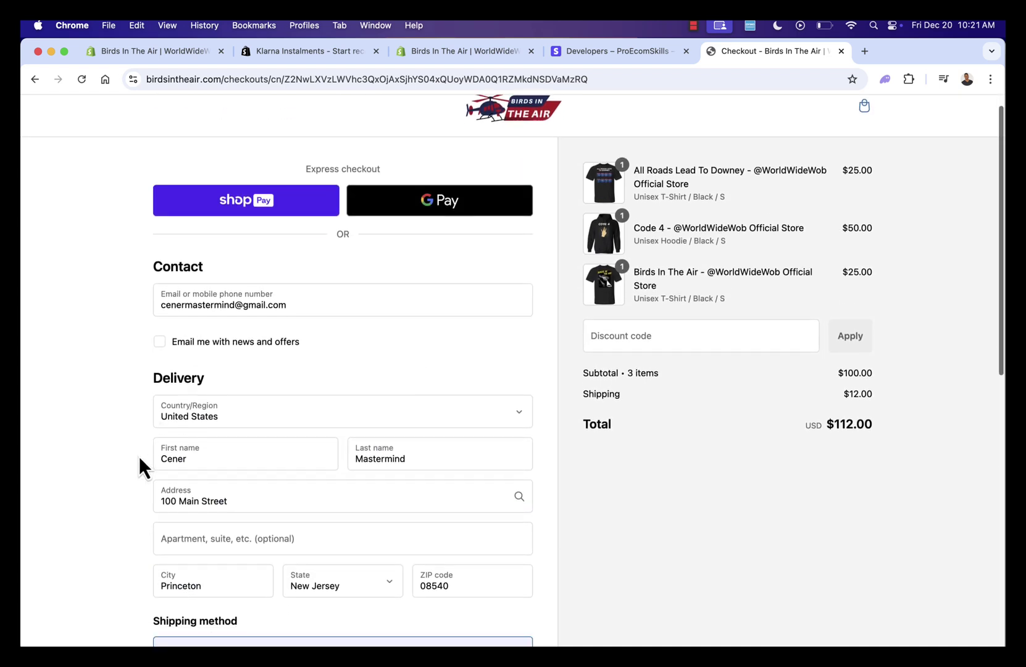
scroll(139, 456, down, 1)
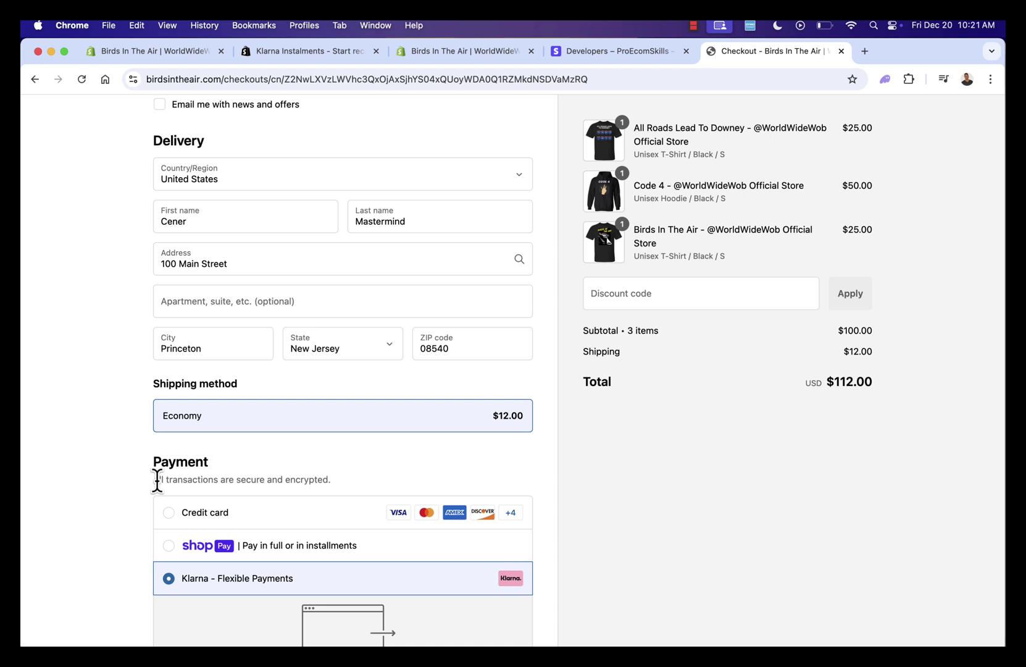
scroll(157, 481, down, 1)
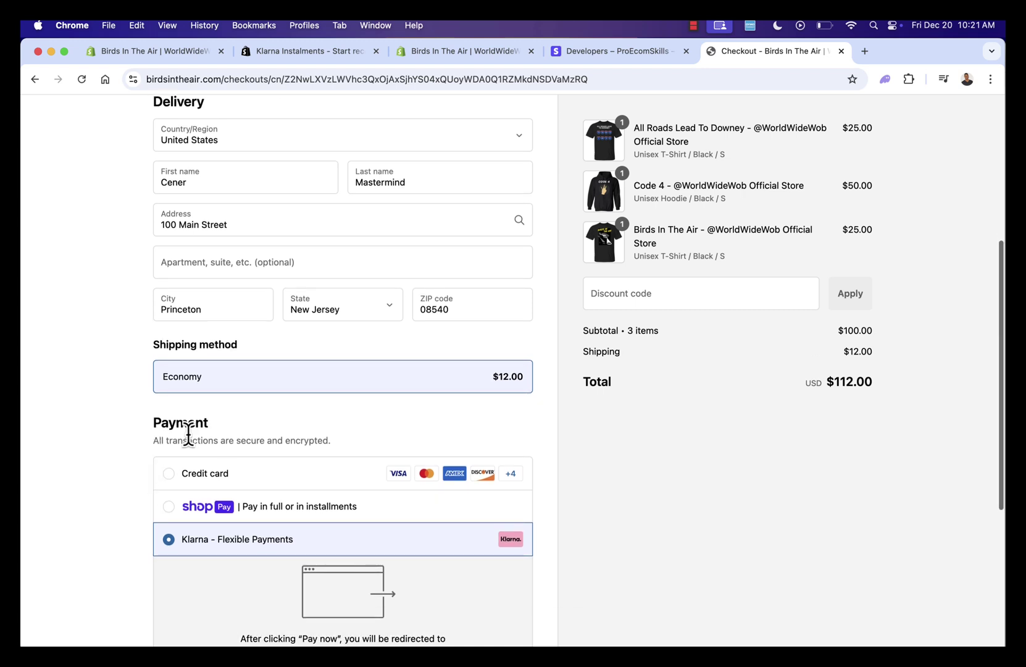
scroll(201, 433, down, 1)
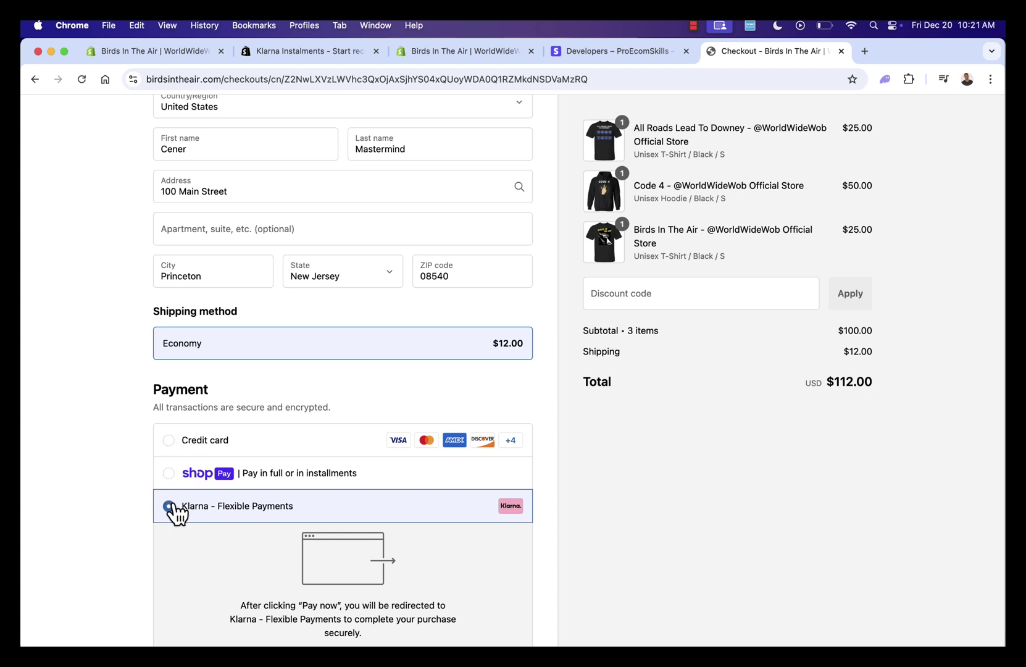
scroll(157, 489, down, 1)
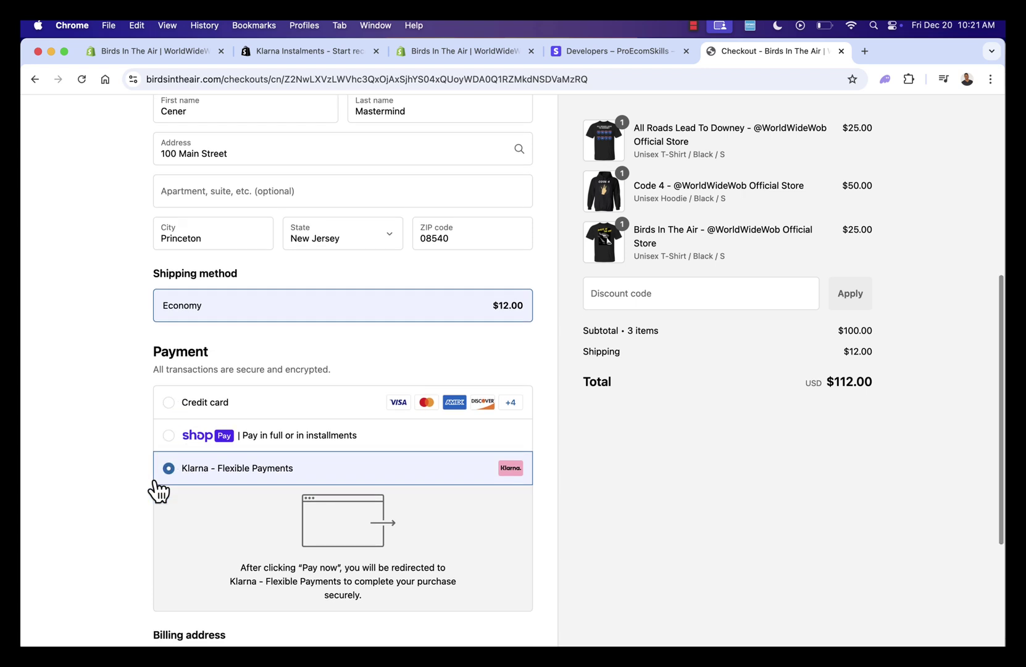